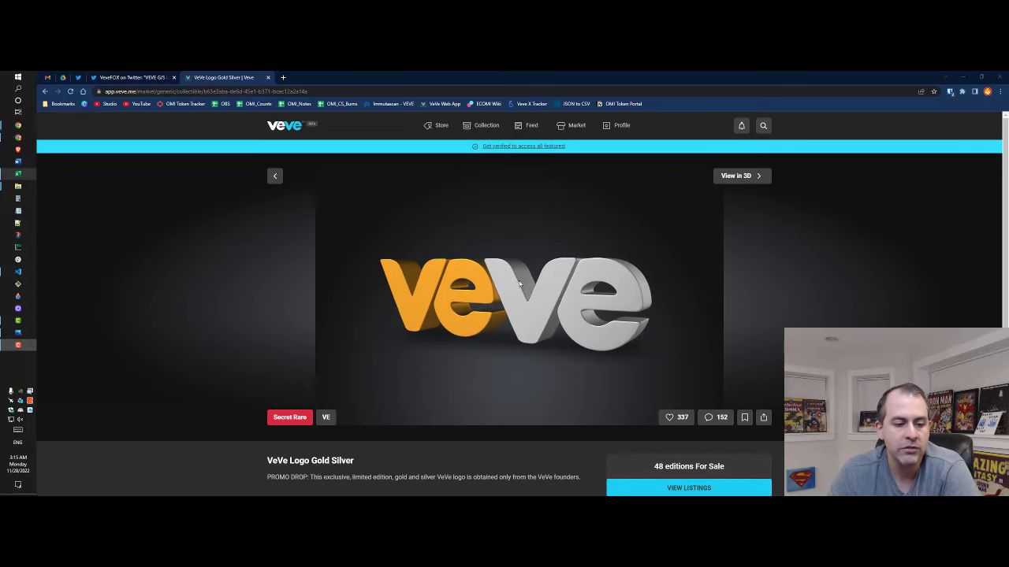
Highlight the promo description and 50.00 list price, then view the VeVe Logo Gold Silver market listings.
scroll(552, 339, "down", 3)
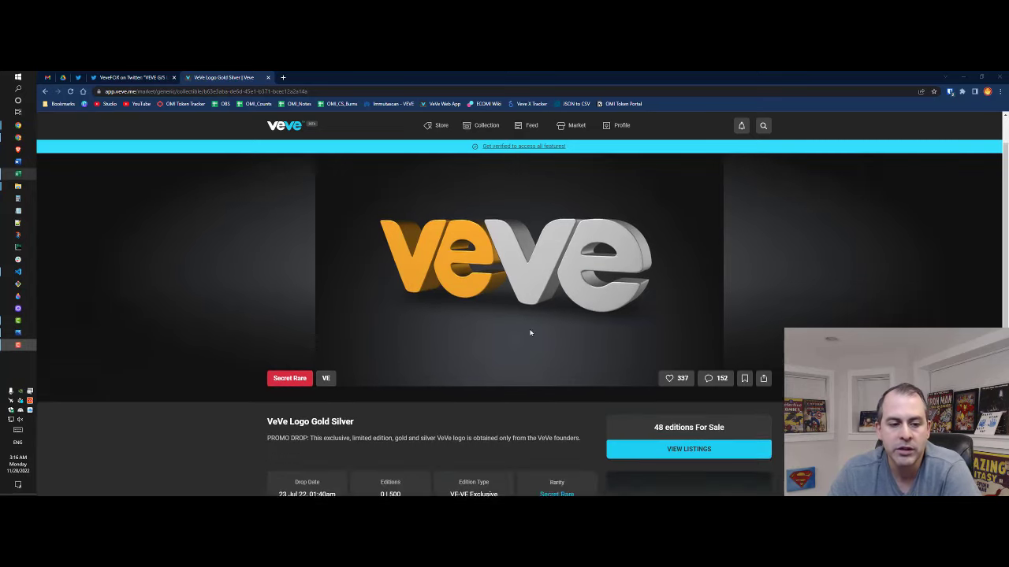
left_click_drag(311, 282, 582, 291)
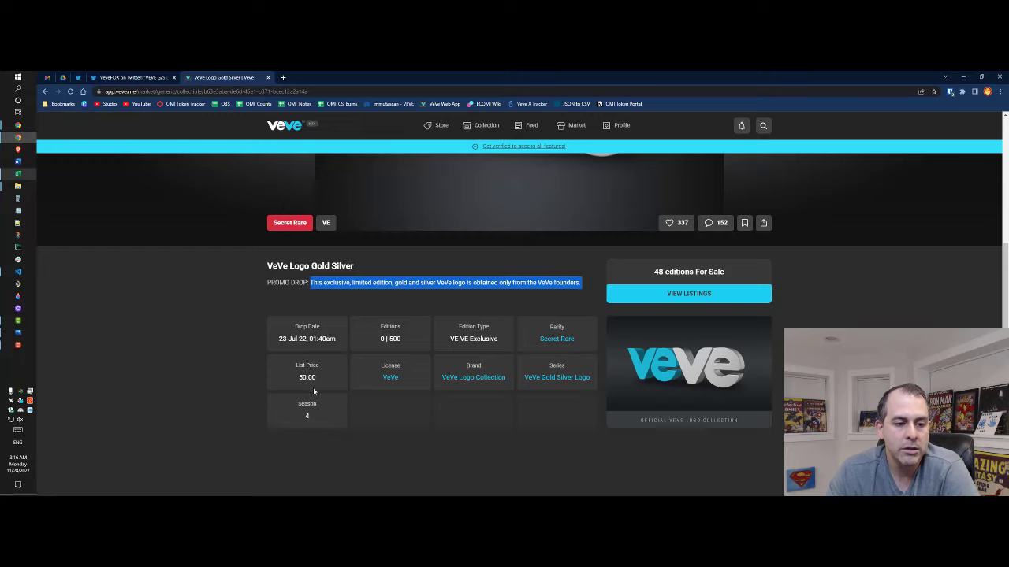
left_click_drag(321, 380, 279, 376)
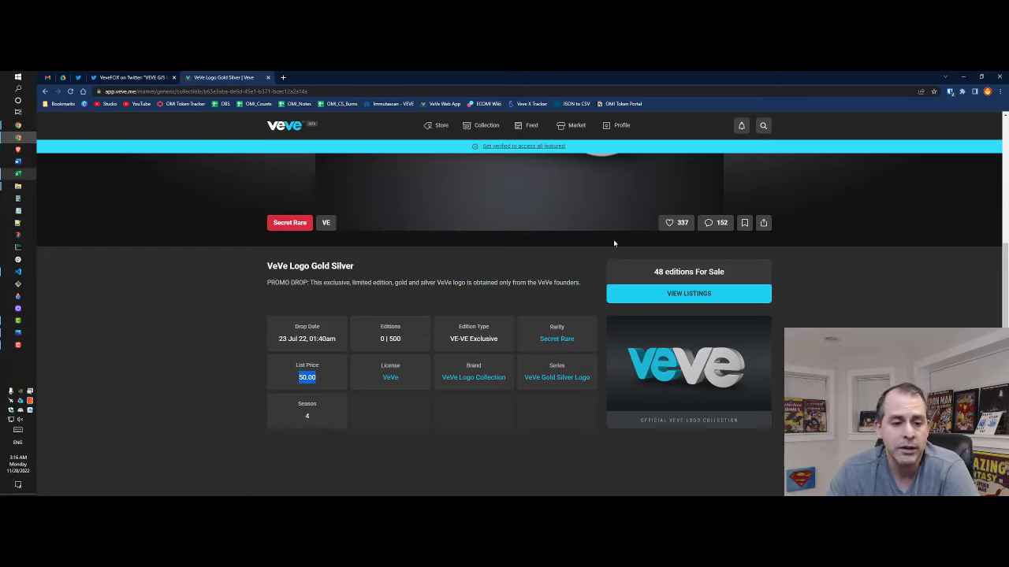
left_click(679, 296)
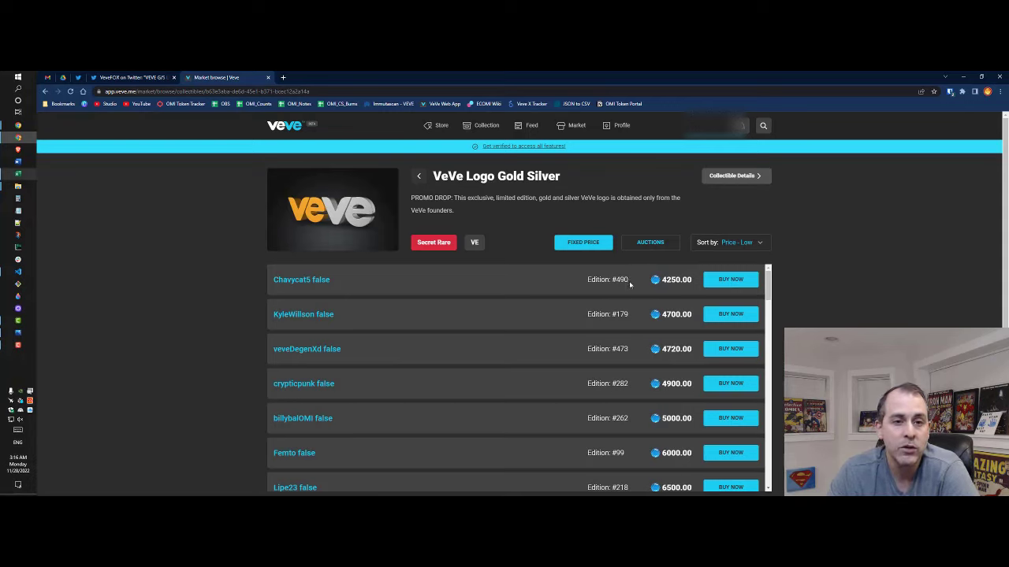
Read the tweet reporting 302 of 500 logos redeemed, then return to the FINAL_VEVE_WALLET workbook.
left_click(132, 77)
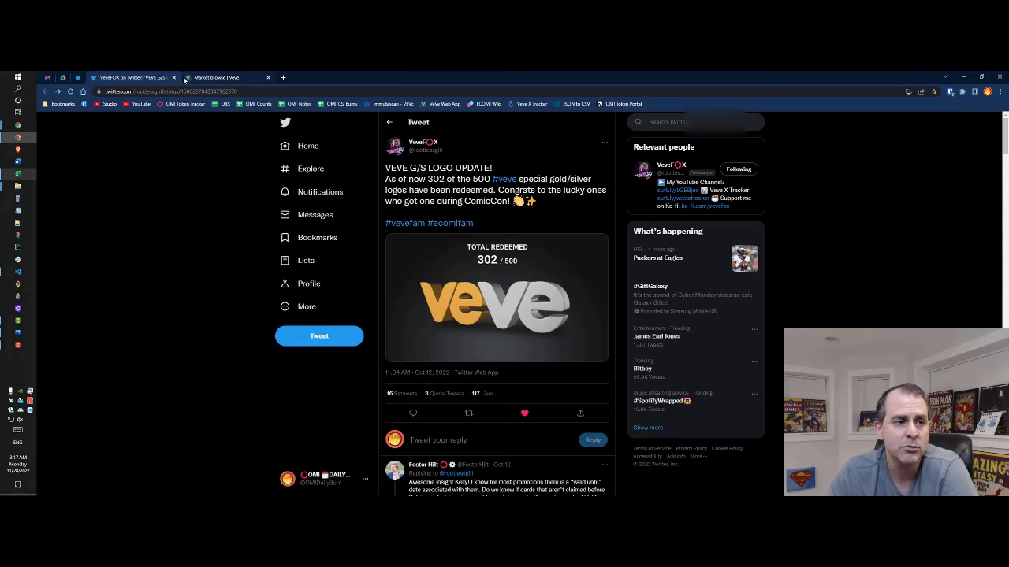
left_click(17, 174)
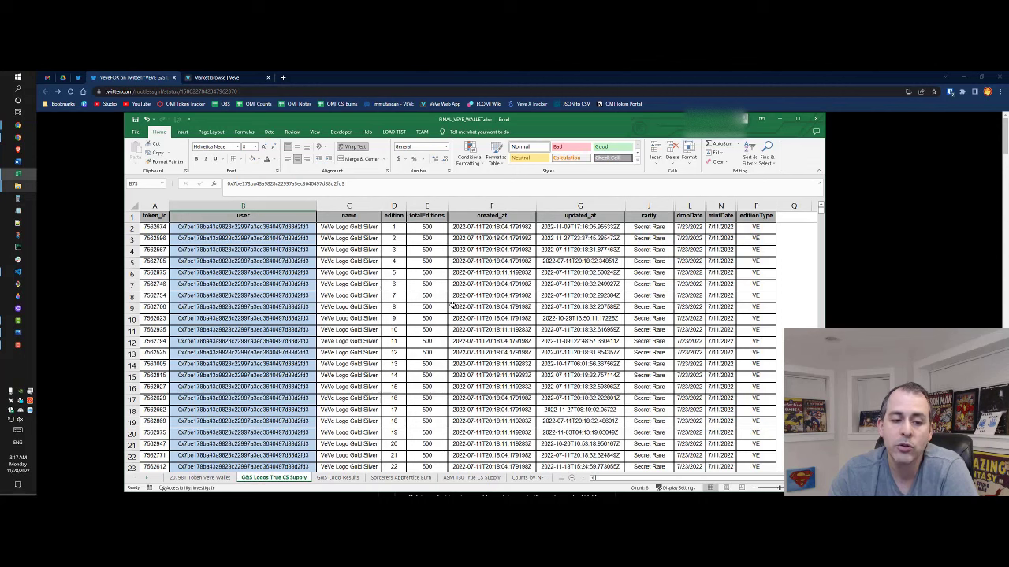
On the G&S Logos True CS Supply sheet, browse the owner addresses starting from B2.
left_click(203, 480)
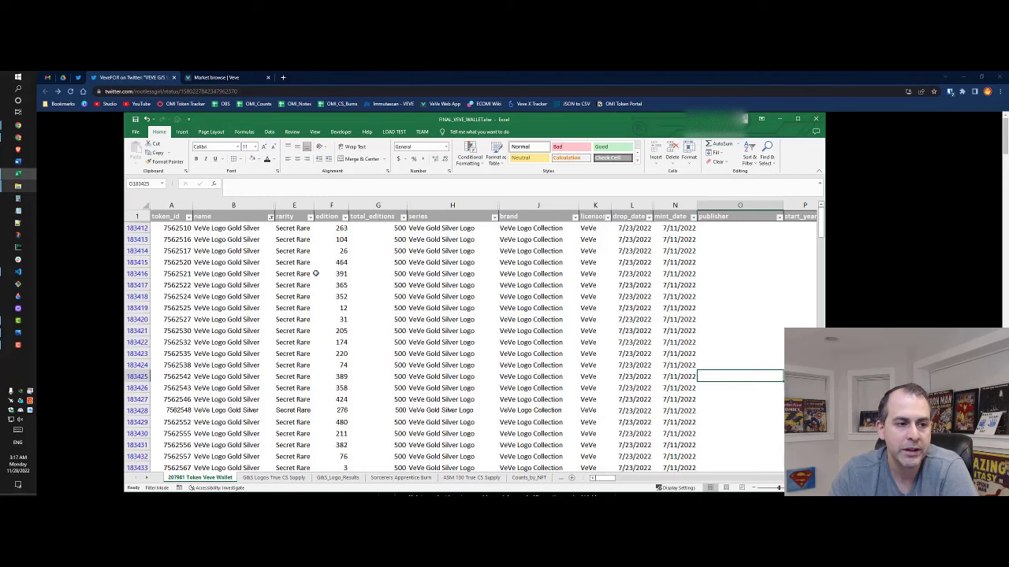
left_click(273, 478)
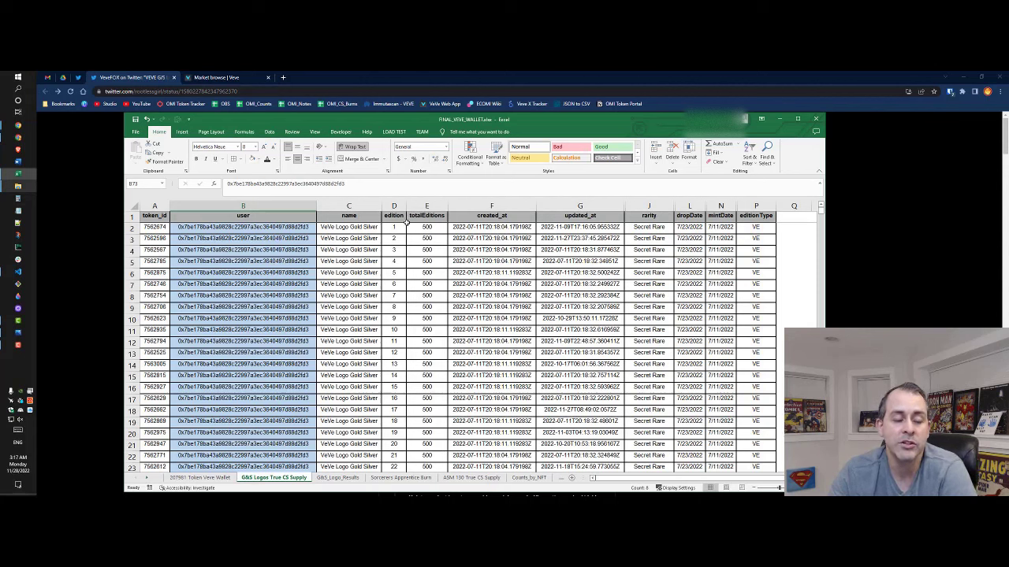
left_click(291, 227)
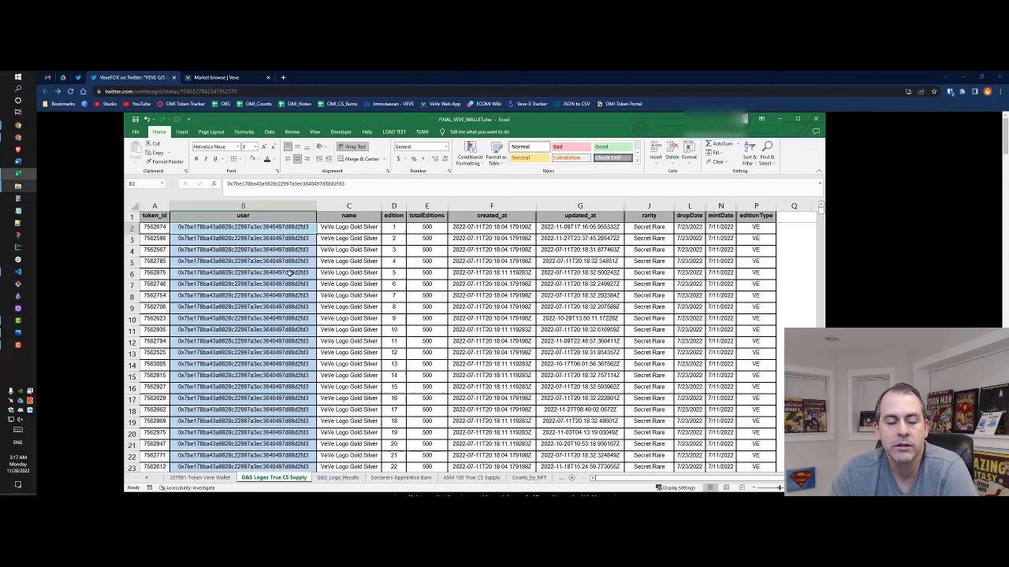
scroll(289, 273, "down", 9)
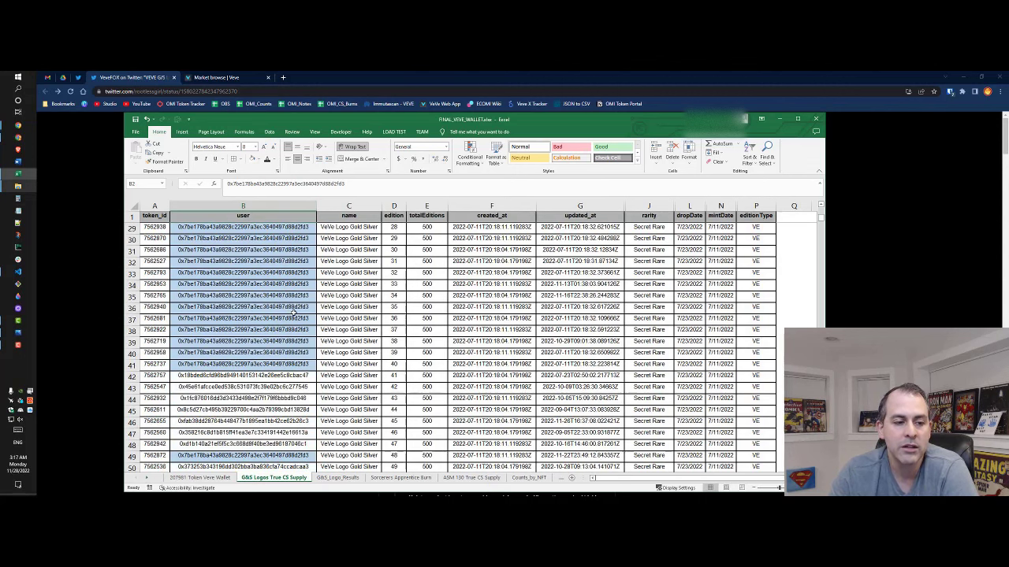
scroll(294, 312, "down", 10)
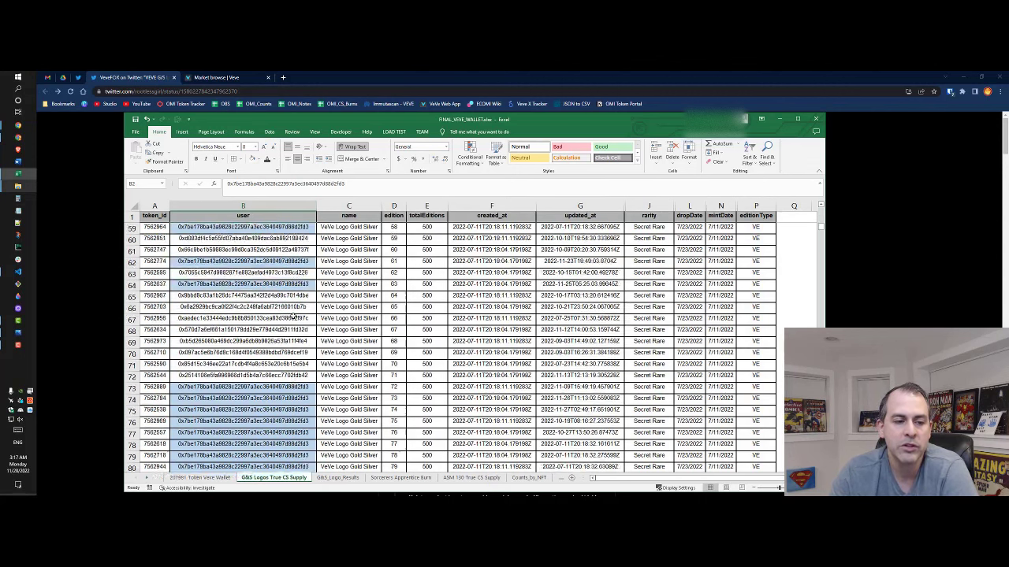
scroll(293, 316, "up", 19)
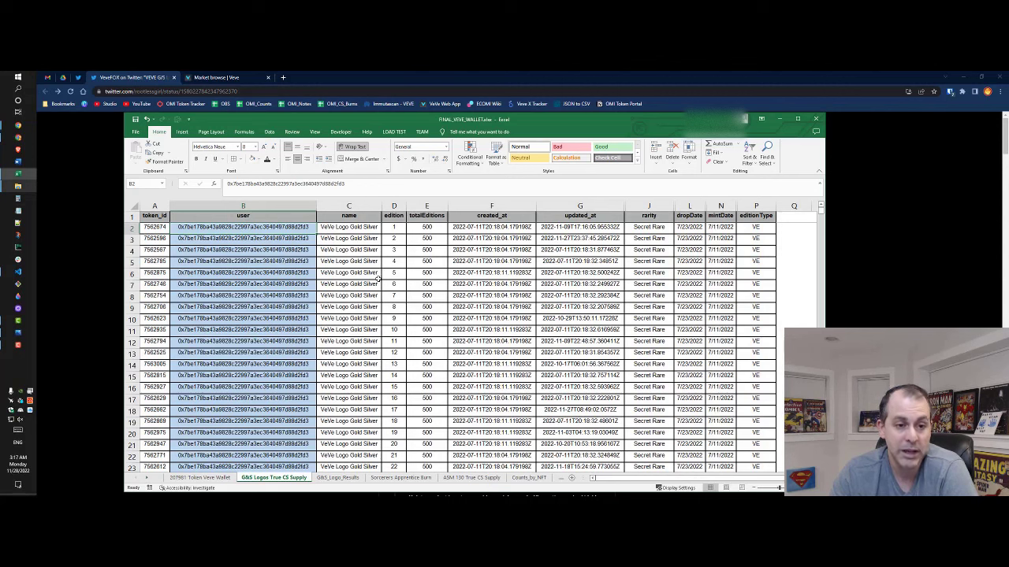
Select edition rows in column D: edition 40 in D41, editions 37 to 40, and editions 41 onward.
left_click(401, 228)
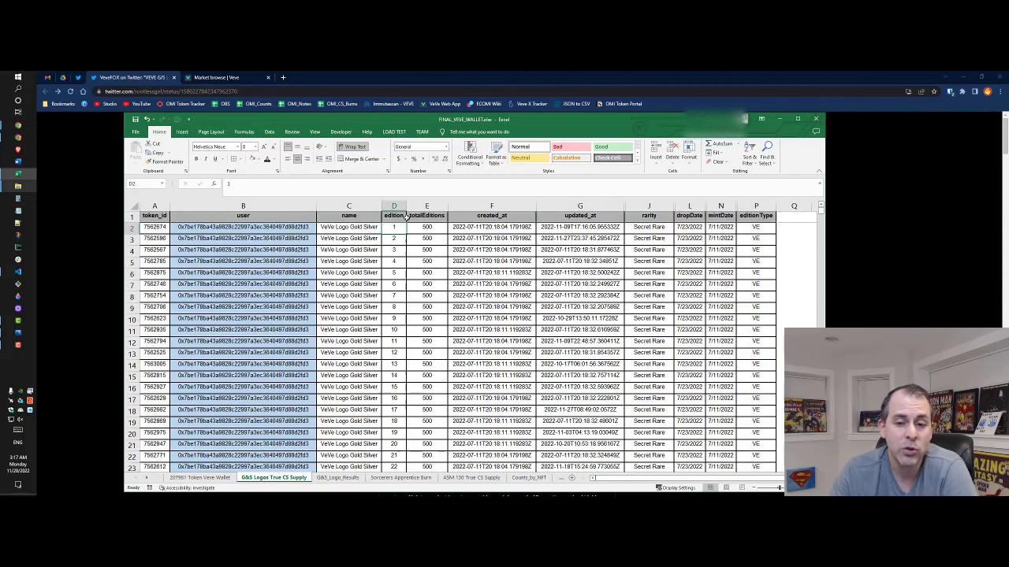
scroll(398, 308, "down", 6)
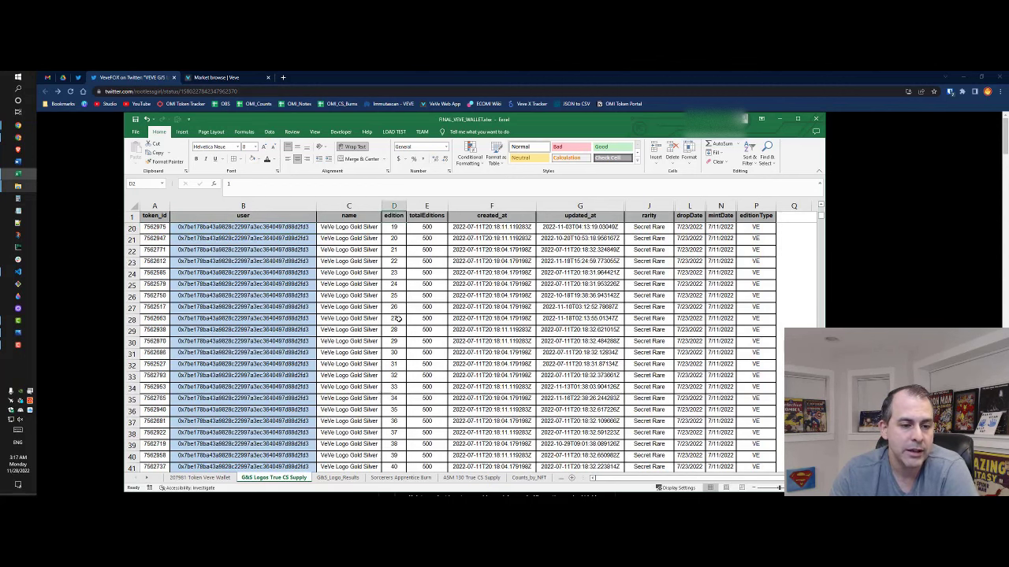
scroll(398, 318, "down", 6)
left_click(392, 261)
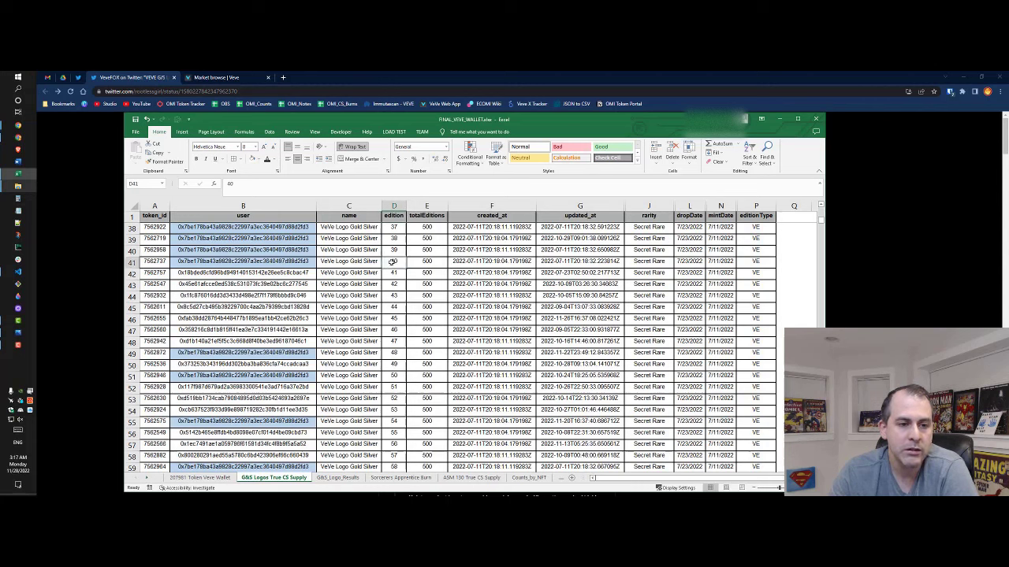
left_click_drag(241, 261, 431, 226)
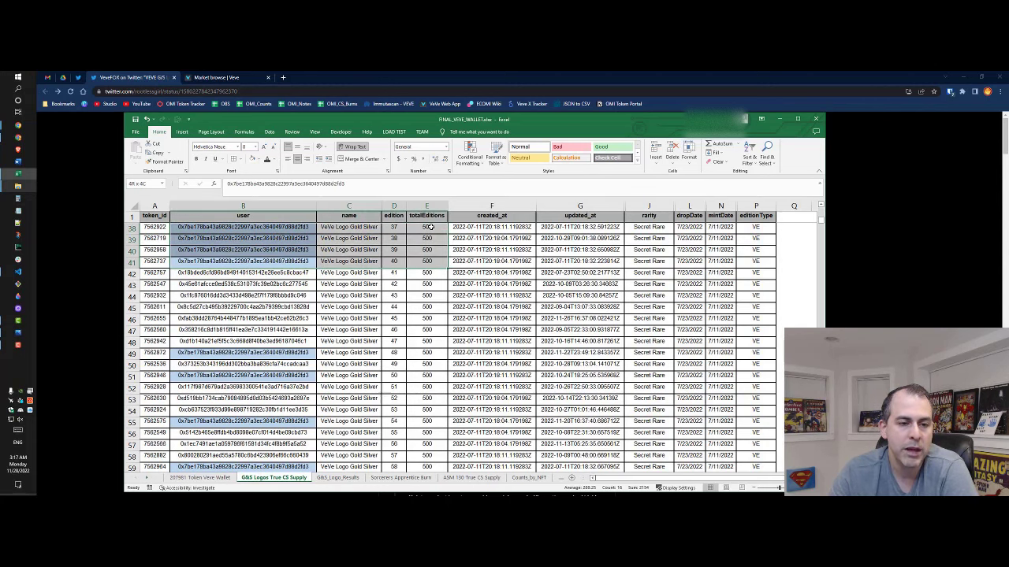
left_click_drag(243, 273, 454, 467)
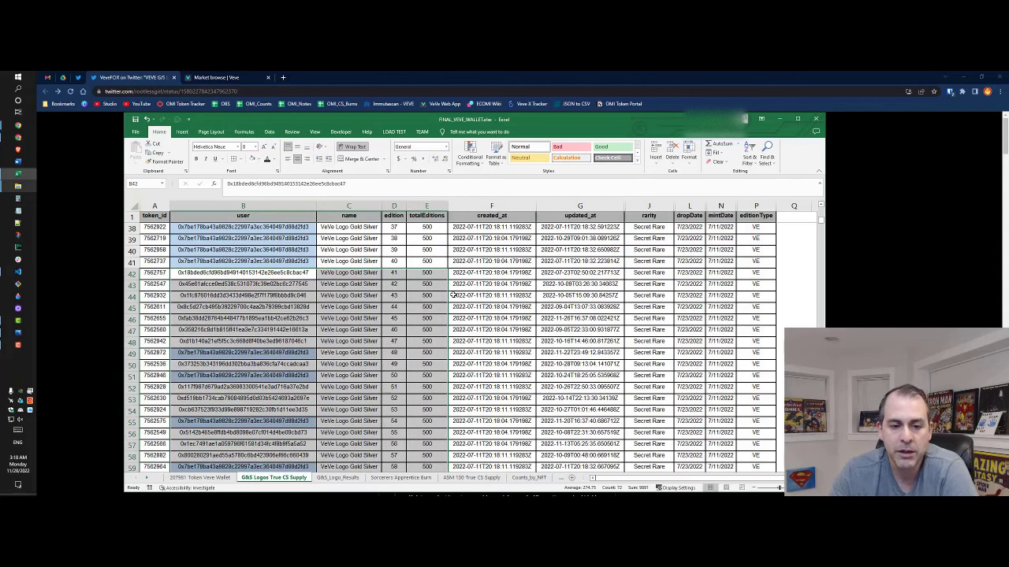
left_click(488, 296)
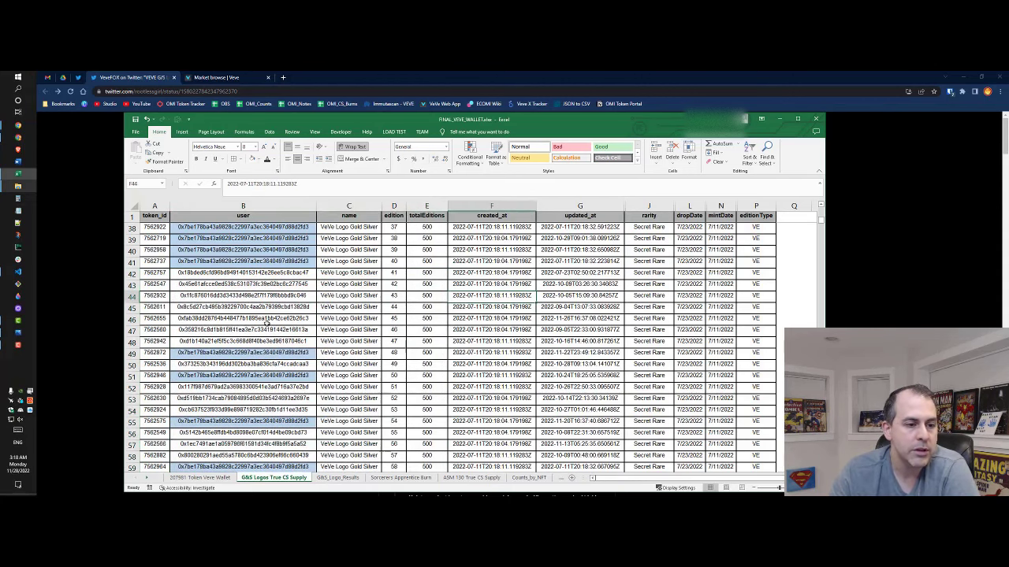
Check the owner addresses in B49 and B51 and return to the 207981 Token Veve Wallet sheet.
left_click(393, 354)
left_click(294, 354)
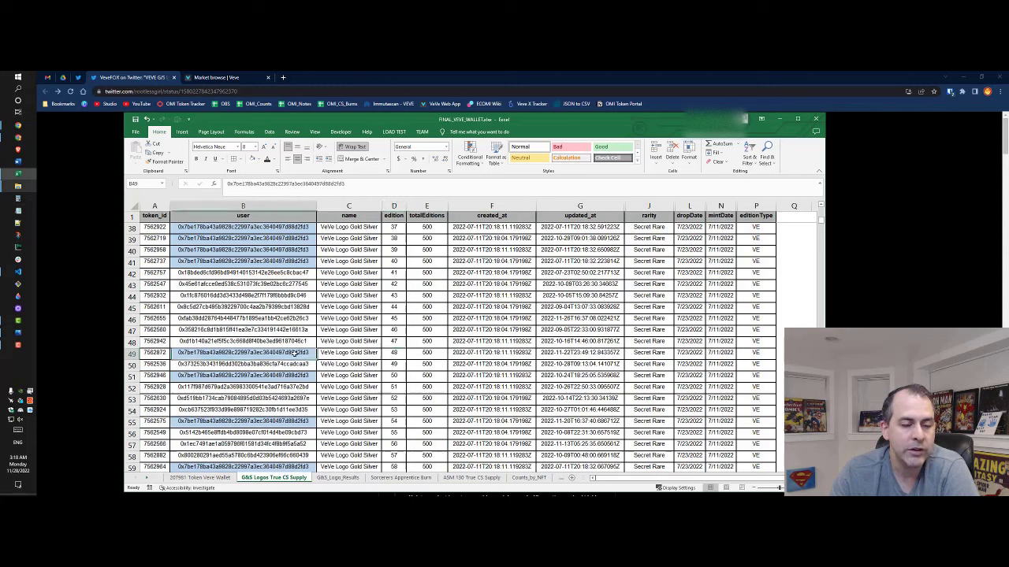
left_click(386, 377)
left_click(302, 376)
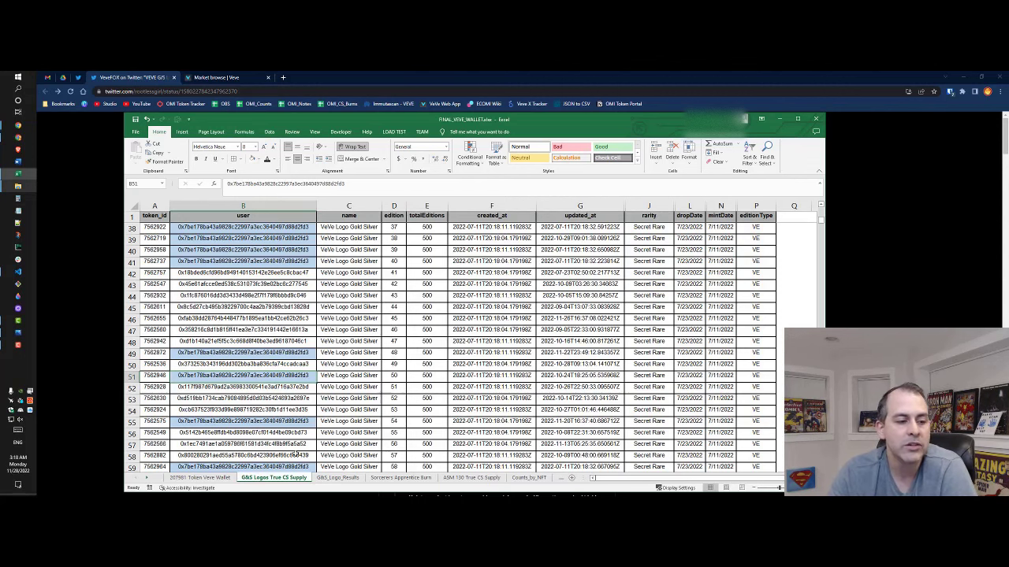
left_click(214, 479)
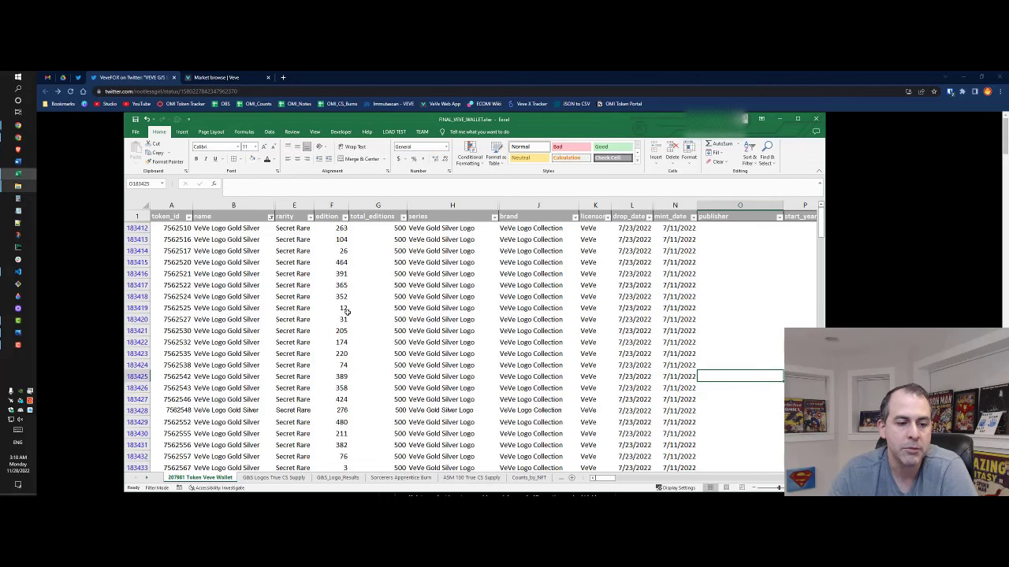
left_click(274, 478)
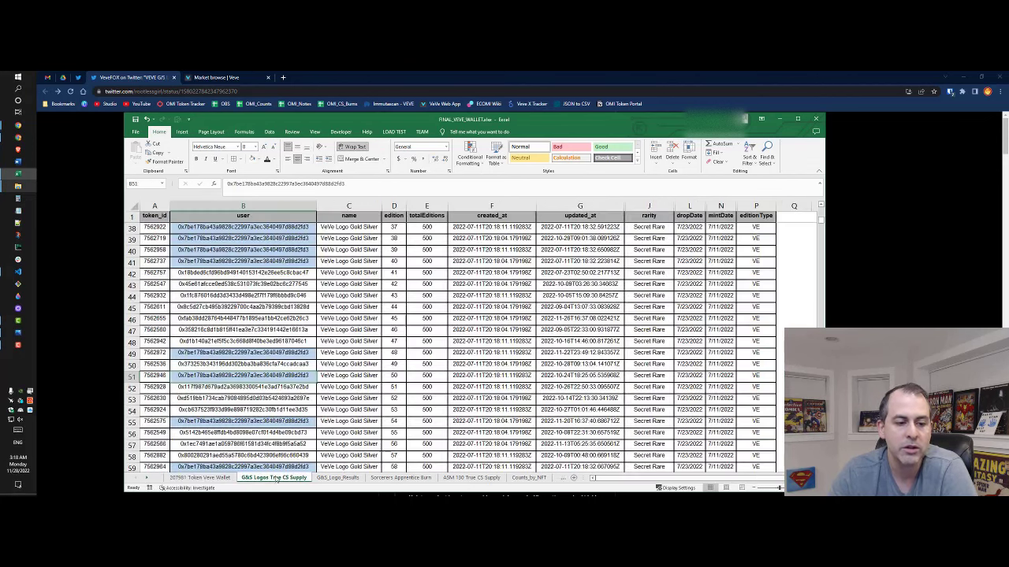
scroll(498, 345, "down", 20)
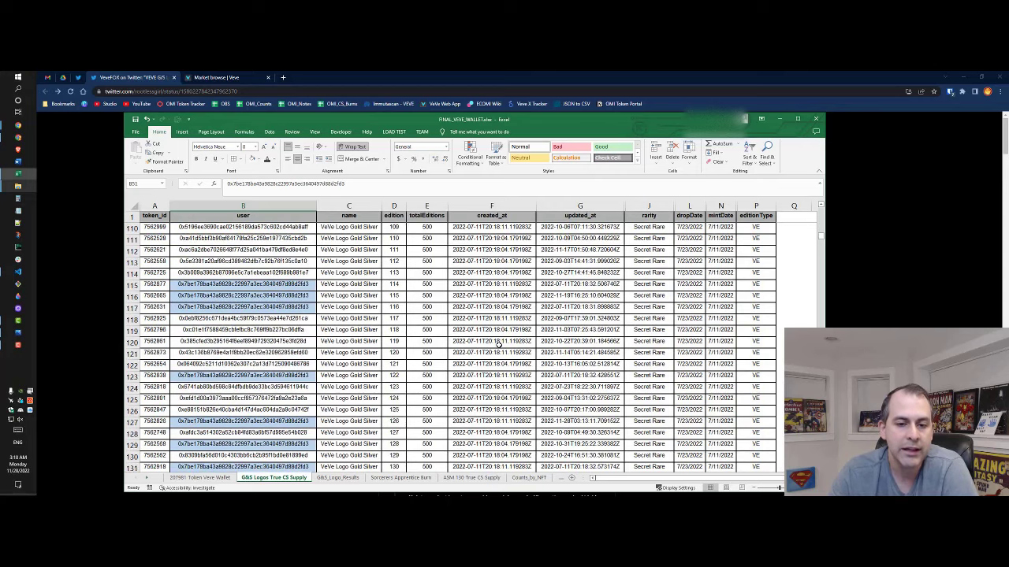
scroll(498, 344, "down", 20)
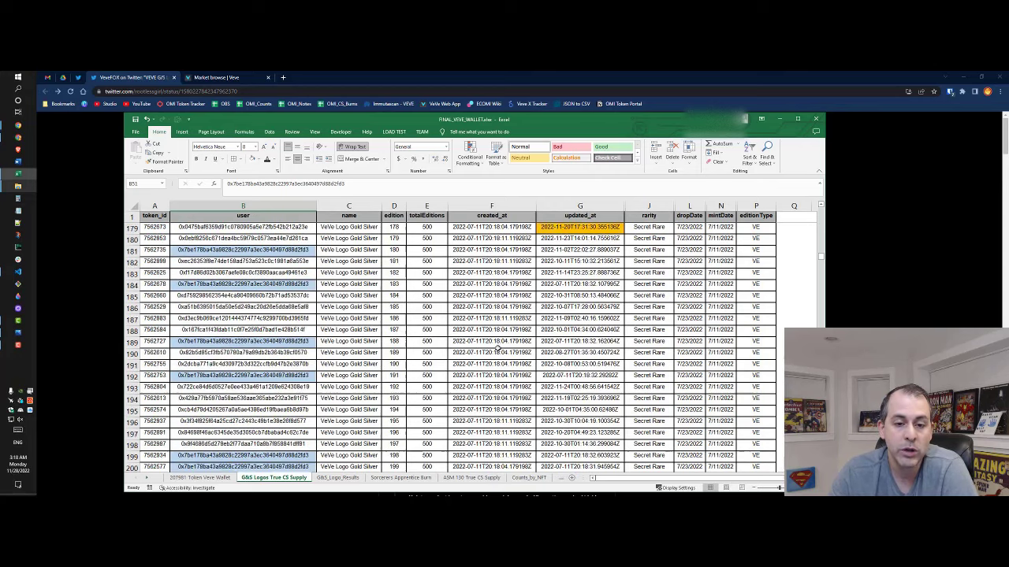
scroll(497, 348, "up", 6)
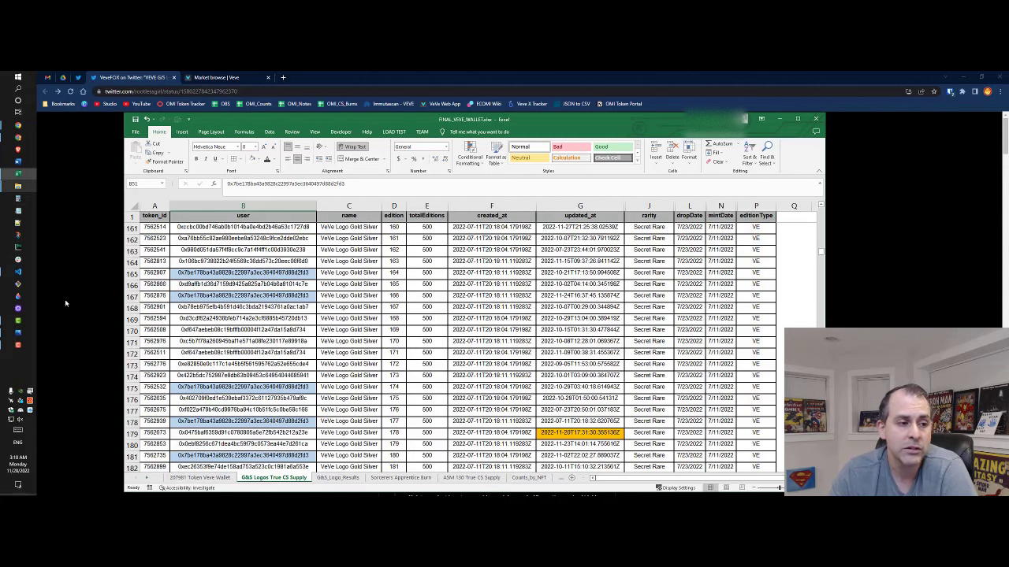
left_click(87, 246)
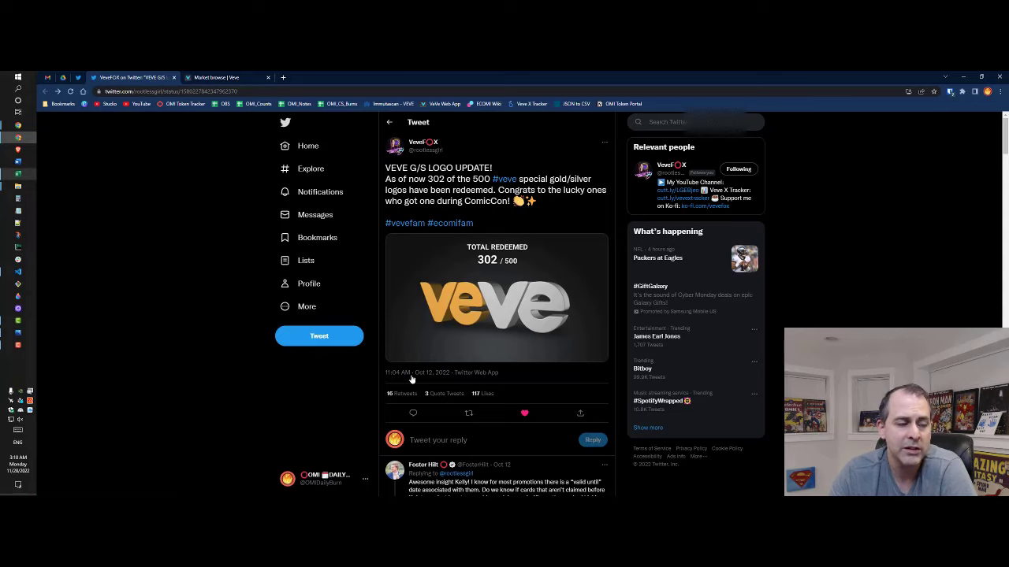
left_click(23, 177)
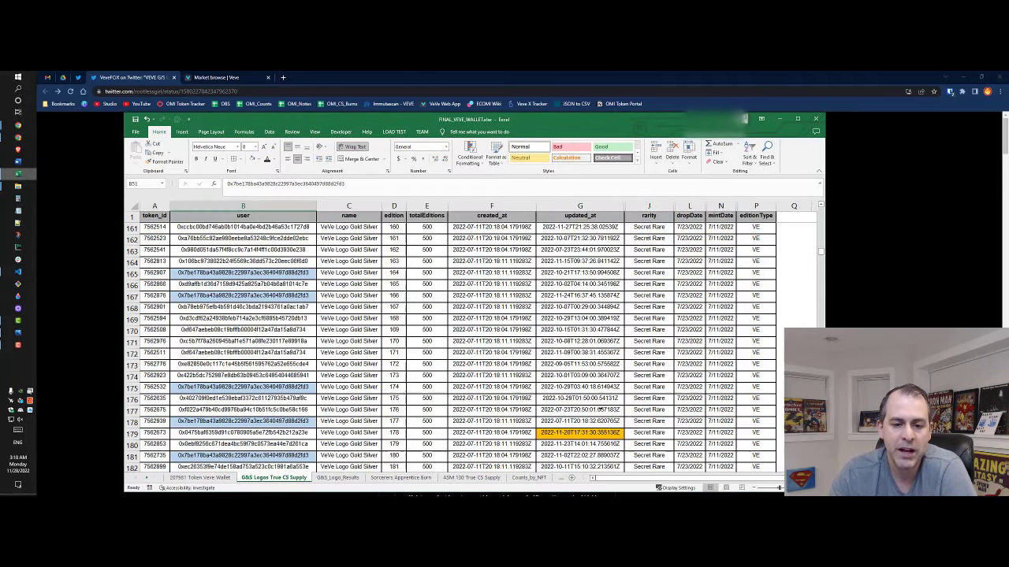
scroll(572, 410, "down", 6)
left_click(580, 404)
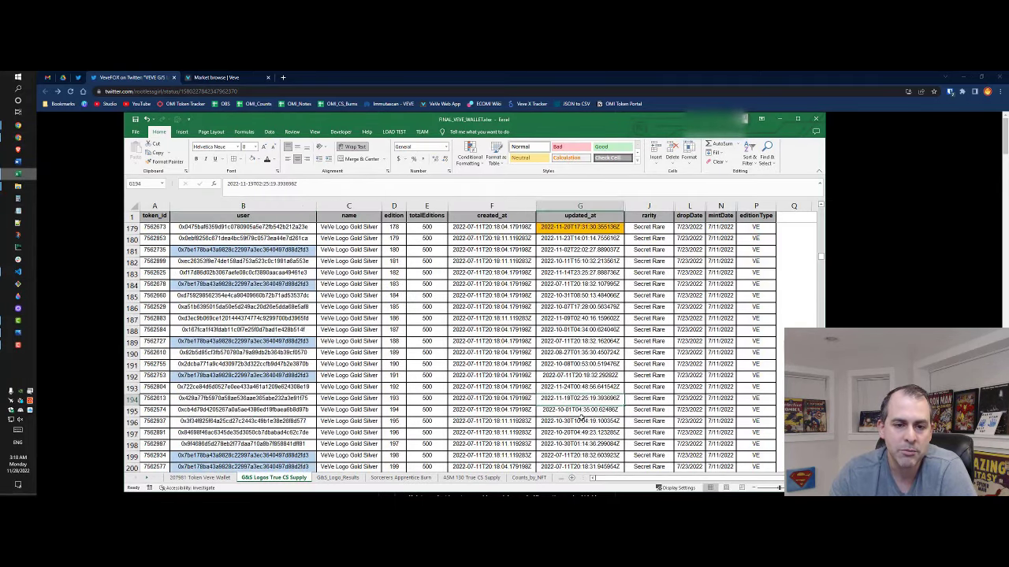
scroll(580, 415, "down", 15)
scroll(587, 356, "down", 9)
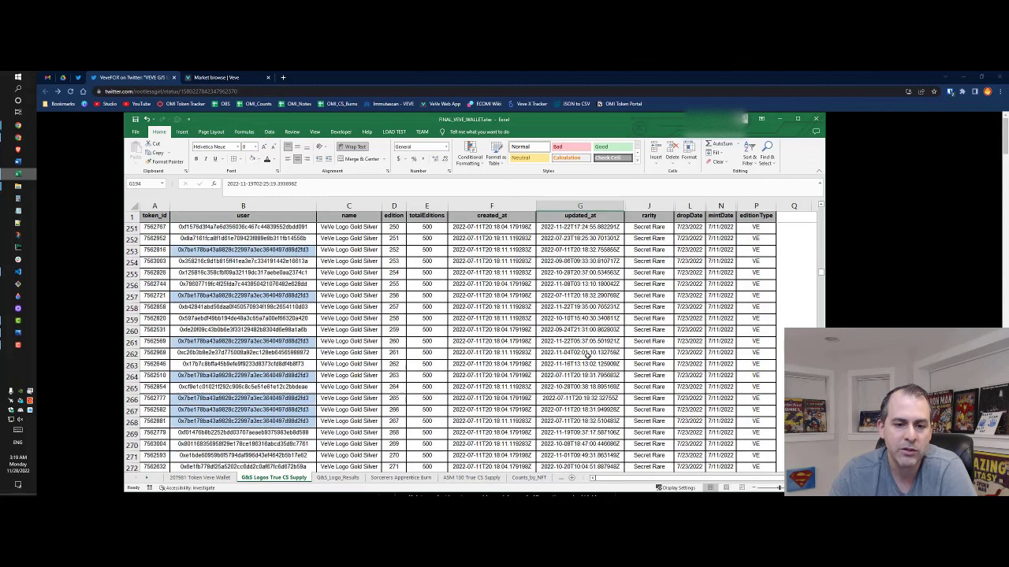
scroll(583, 347, "down", 15)
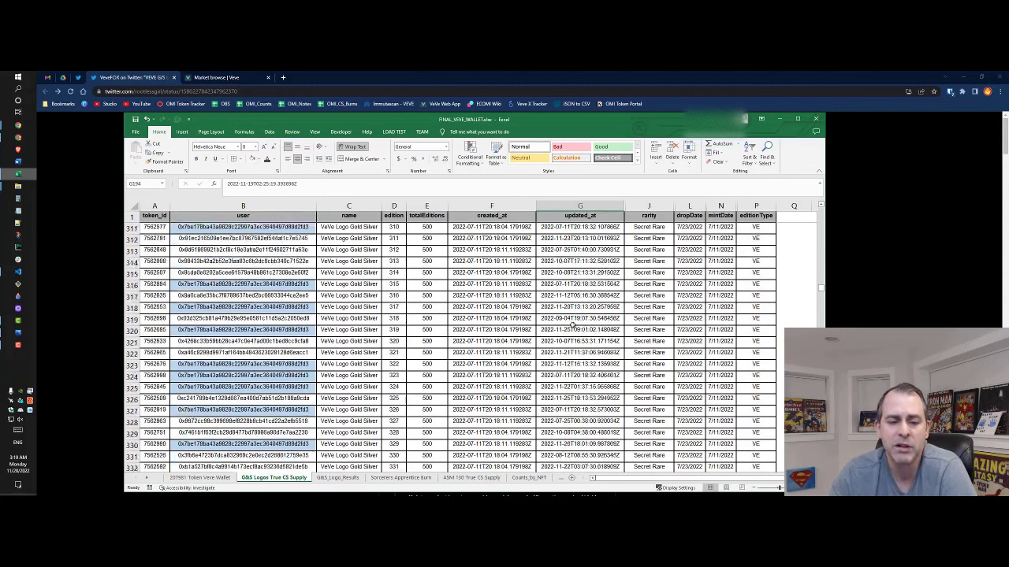
scroll(573, 324, "down", 14)
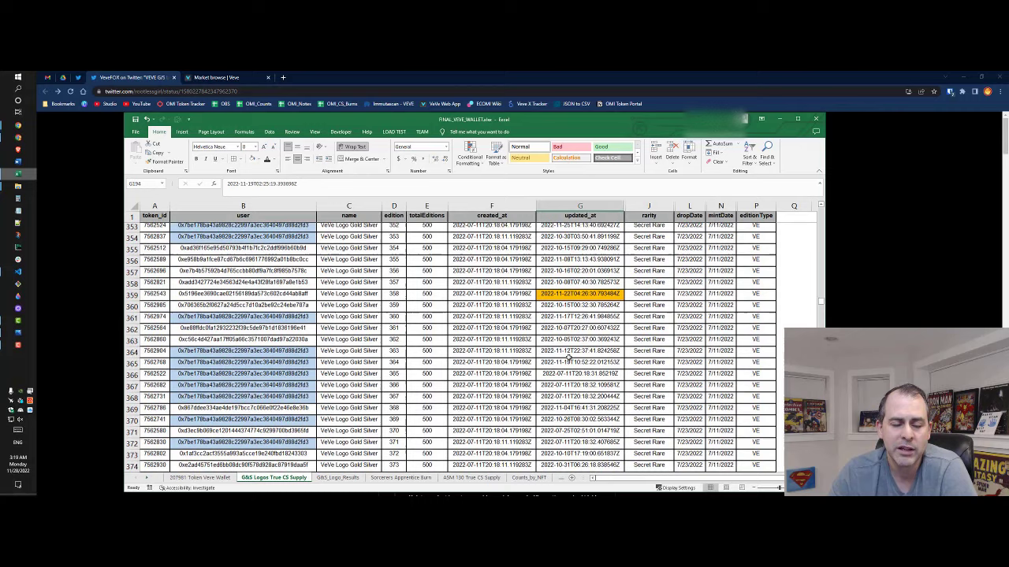
scroll(568, 359, "down", 20)
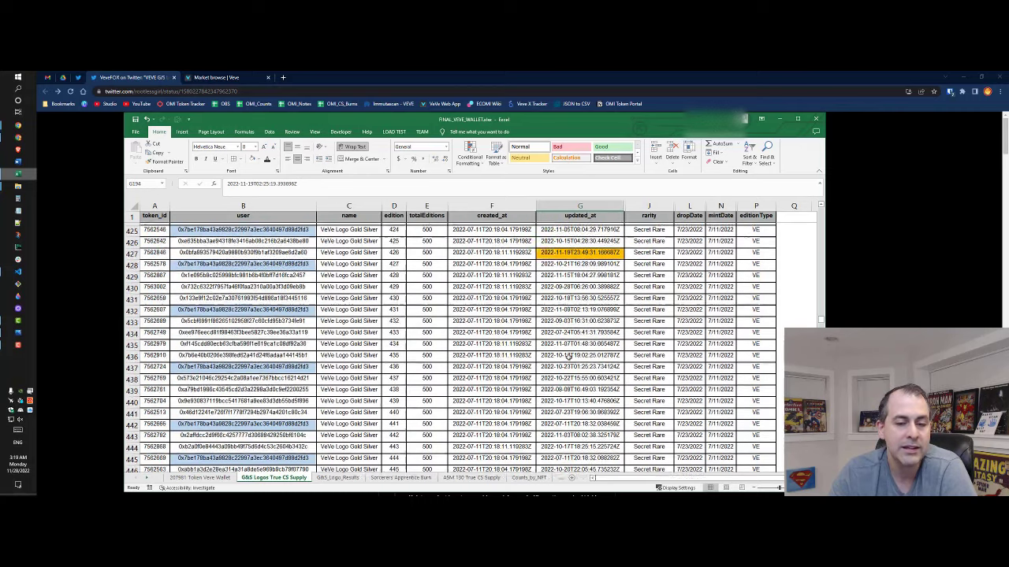
scroll(567, 356, "up", 8)
left_click_drag(820, 315, 820, 207)
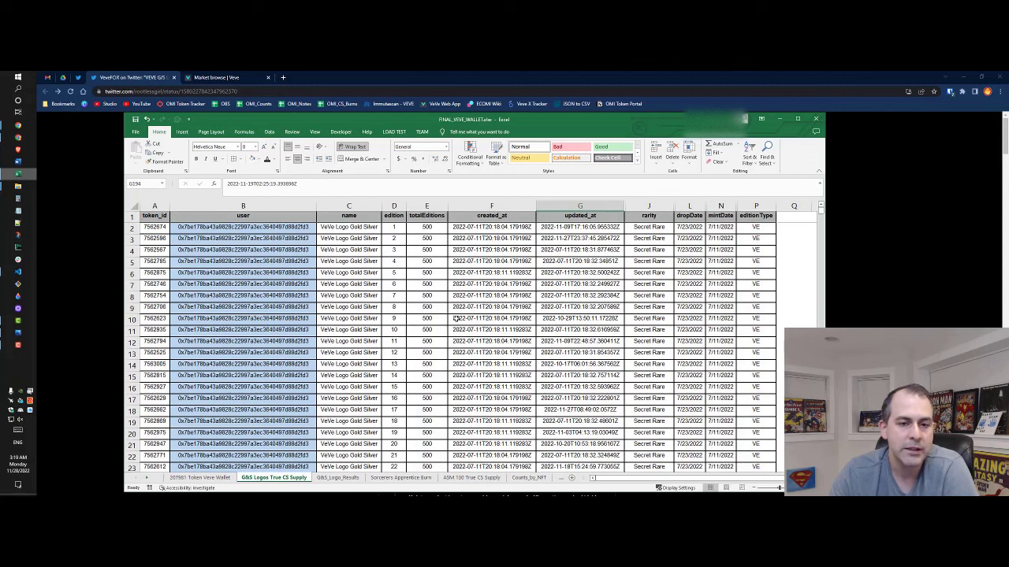
On the G&S_Logo_Results sheet, select the wallet column and the 295 Unique Owners figure.
left_click(337, 478)
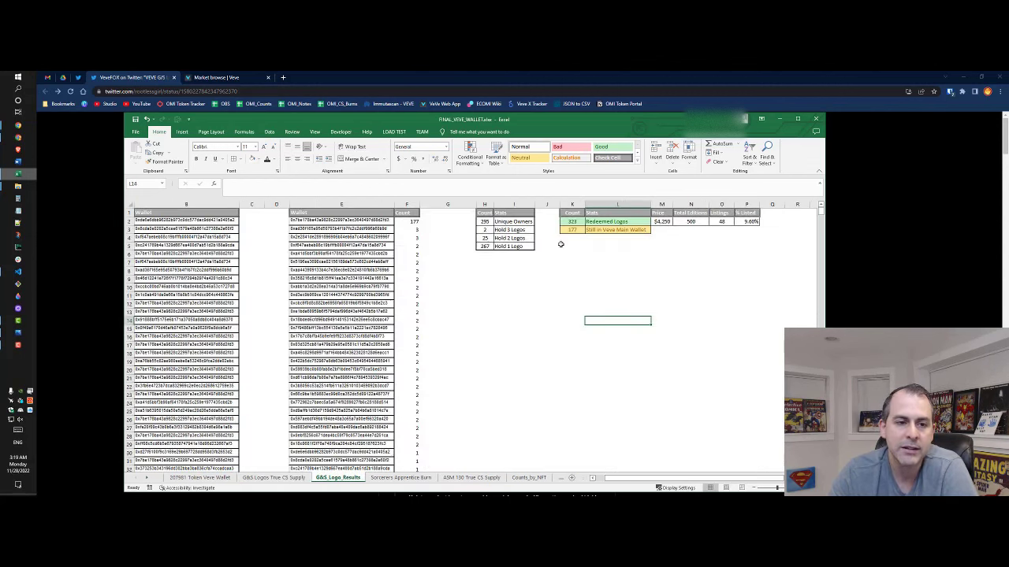
left_click(357, 202)
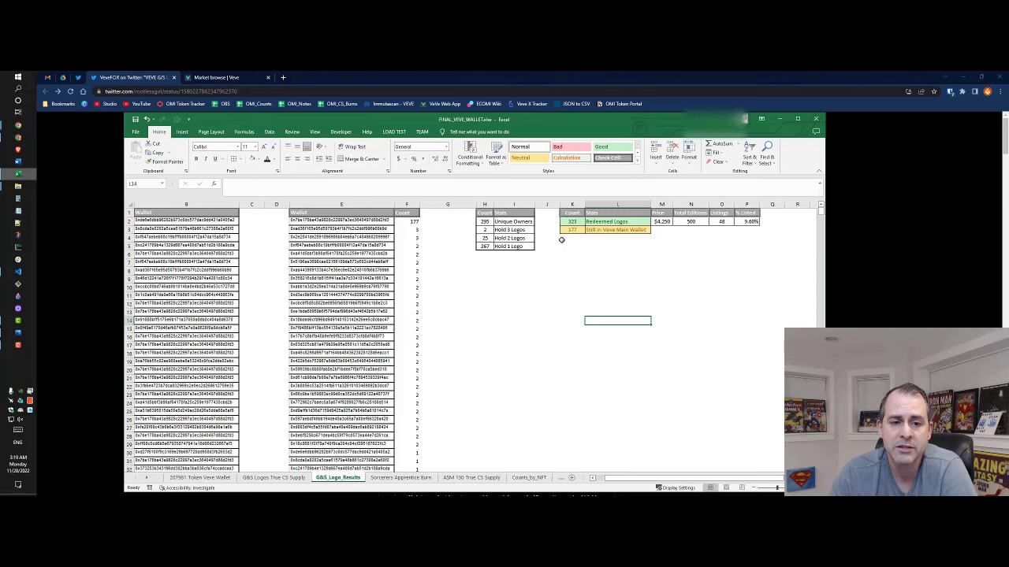
left_click_drag(484, 221, 513, 222)
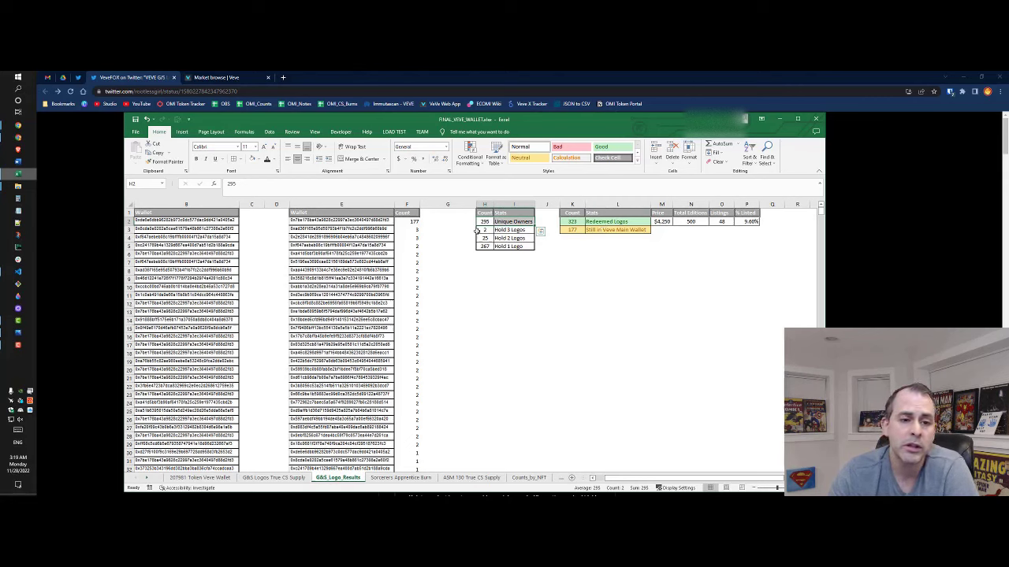
left_click(369, 227)
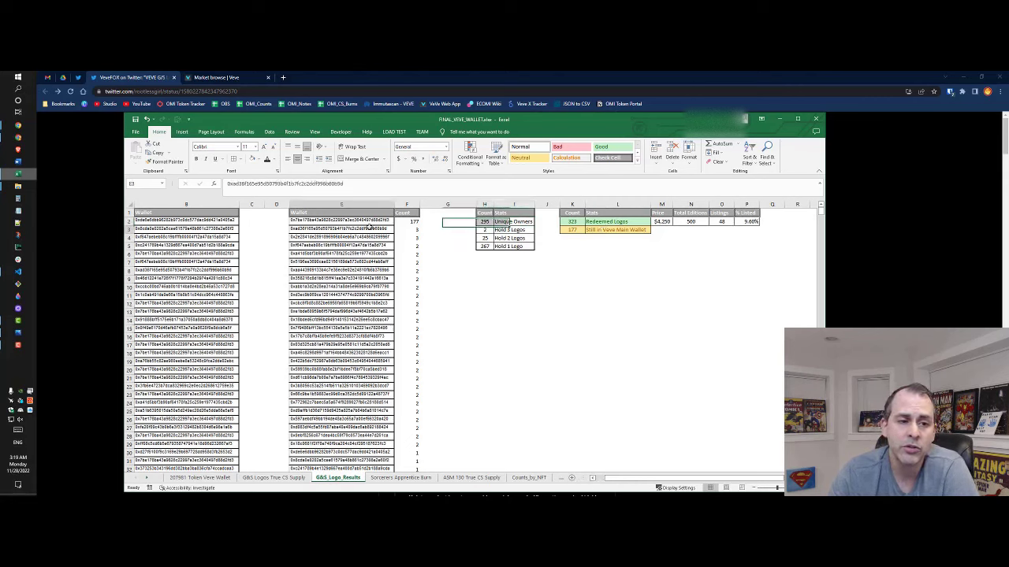
Select the 25 wallets holding two logos, then the 177 still-in-main-wallet figure.
left_click(540, 264)
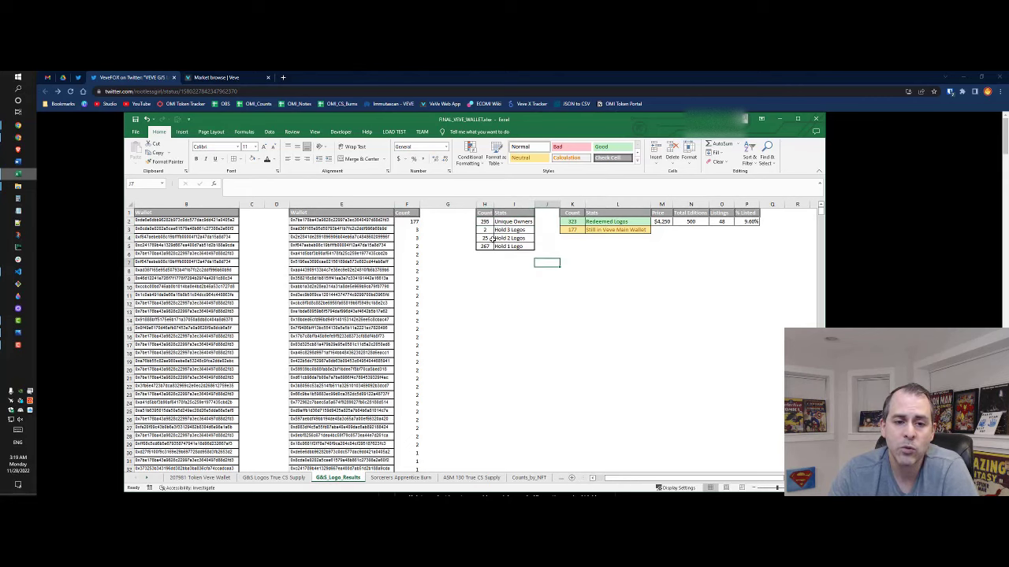
left_click_drag(381, 246, 361, 446)
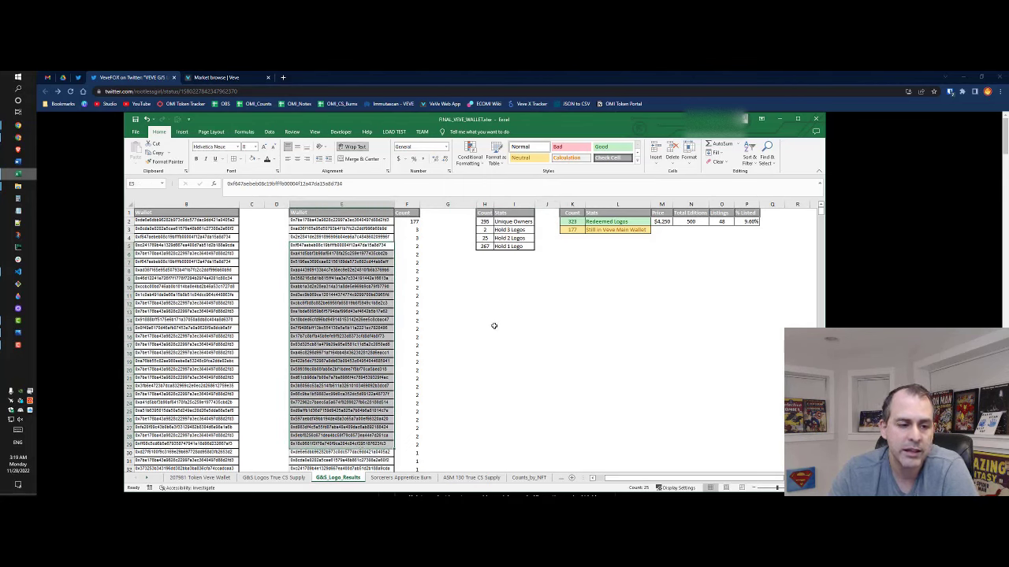
left_click(505, 287)
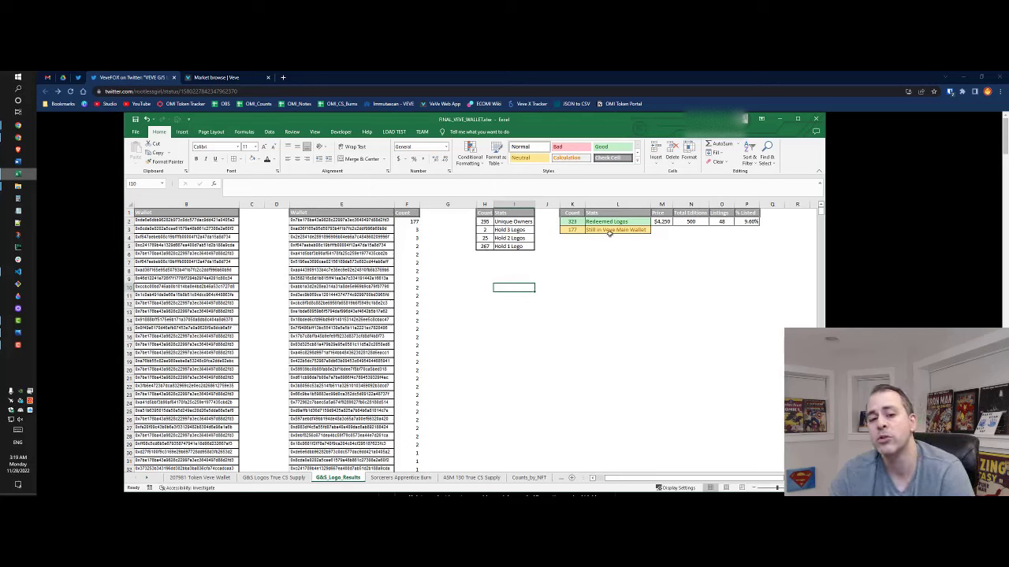
left_click_drag(575, 229, 621, 230)
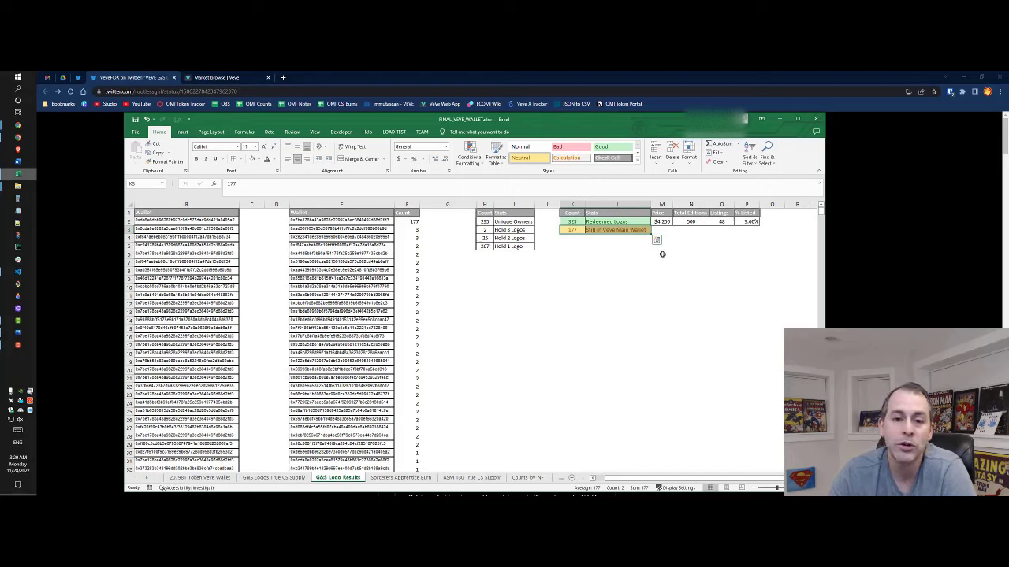
left_click(664, 221)
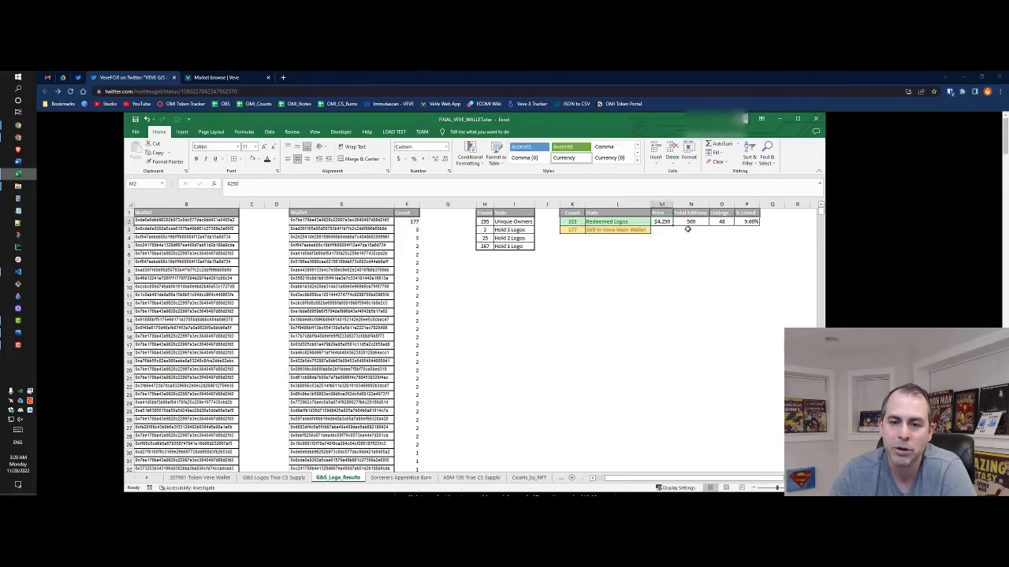
left_click(692, 222)
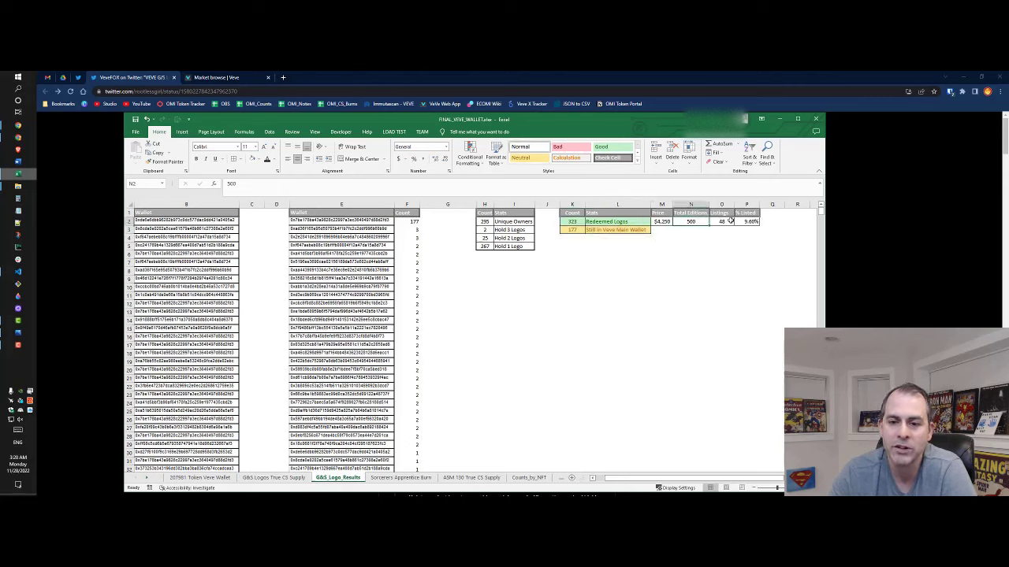
left_click(726, 221)
left_click(752, 225)
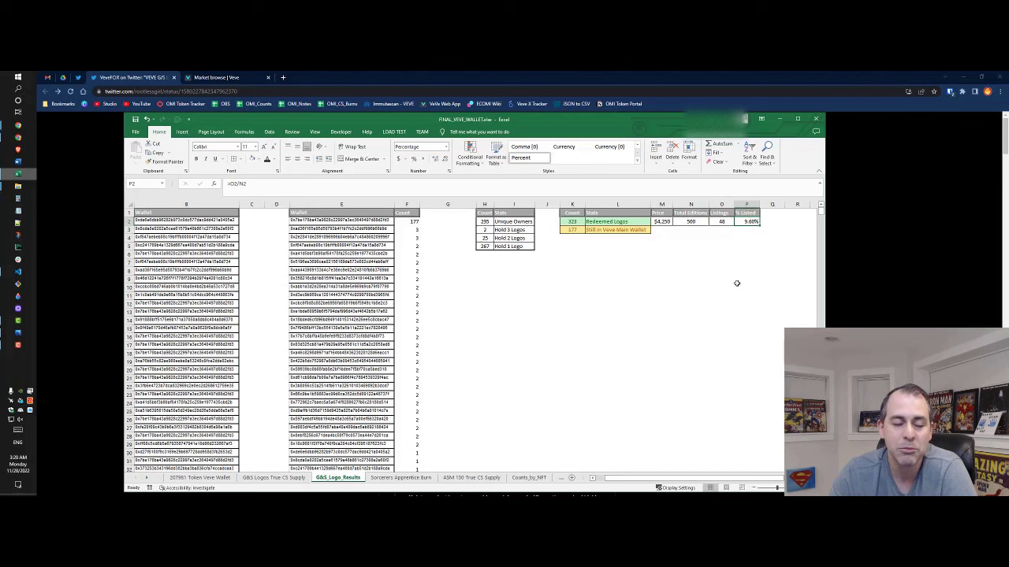